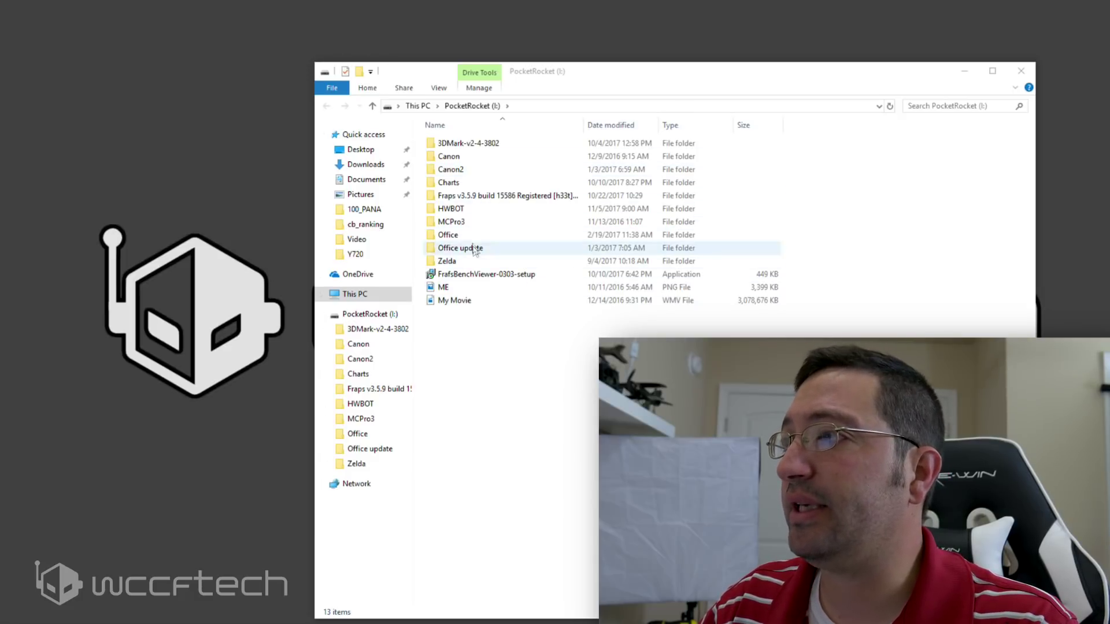
# Go into HWBOT\CBr15 on the PocketRocket drive and launch CINEBENCH Windows 64 Bit.
pyautogui.doubleClick(468, 211)
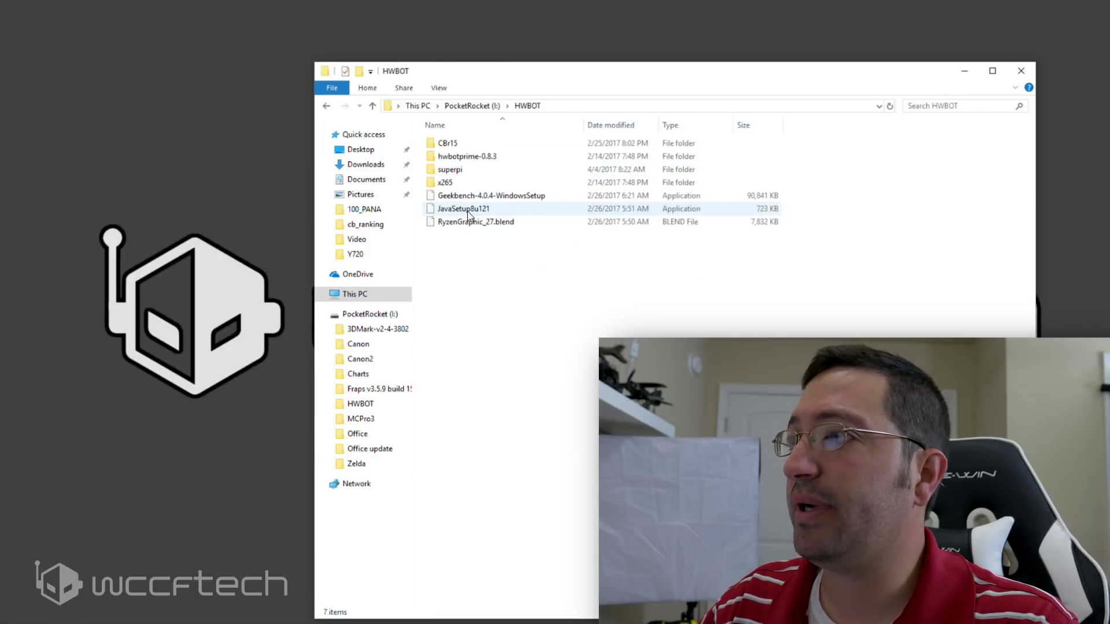
pyautogui.doubleClick(450, 146)
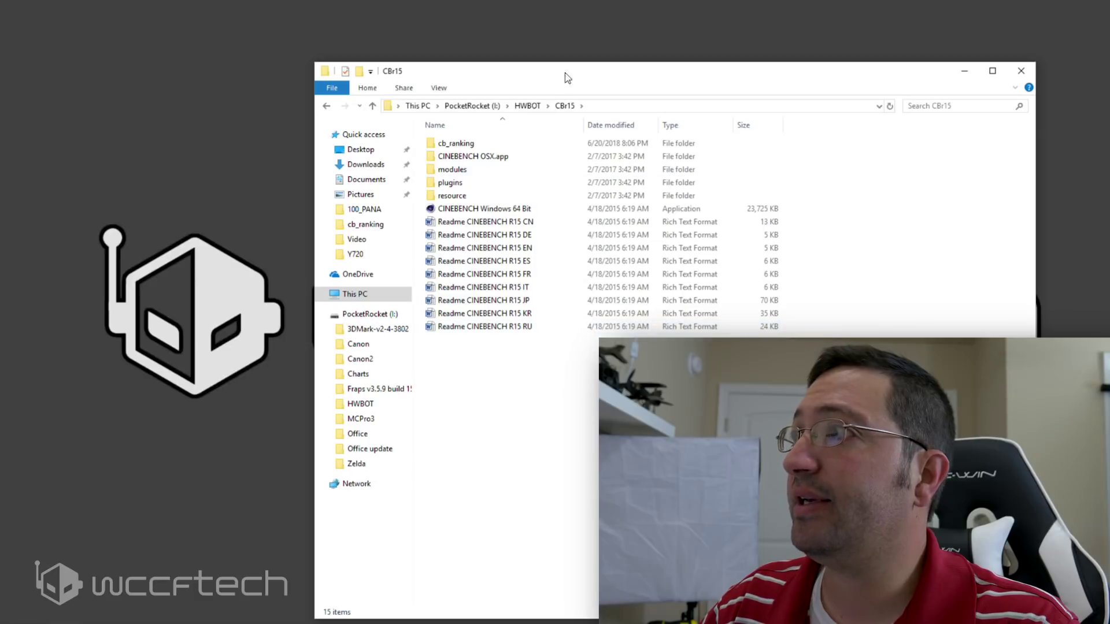
pyautogui.moveTo(566, 77); pyautogui.dragTo(503, 49)
pyautogui.click(404, 183)
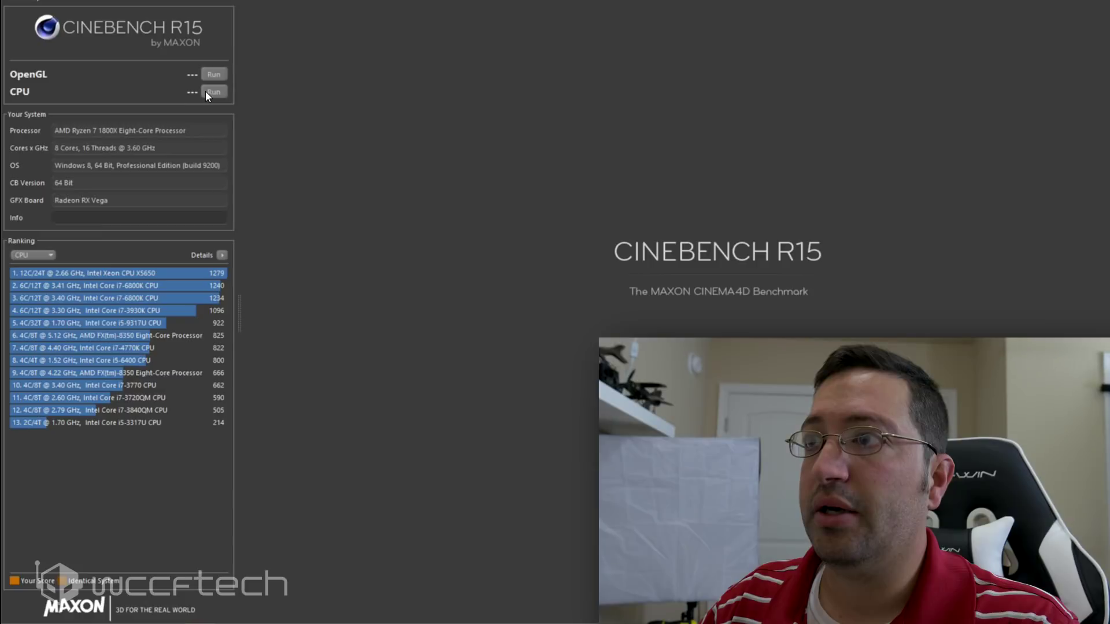
# Run the Cinebench CPU test to a 1657 cb score, then close Cinebench saving the score.
pyautogui.click(208, 93)
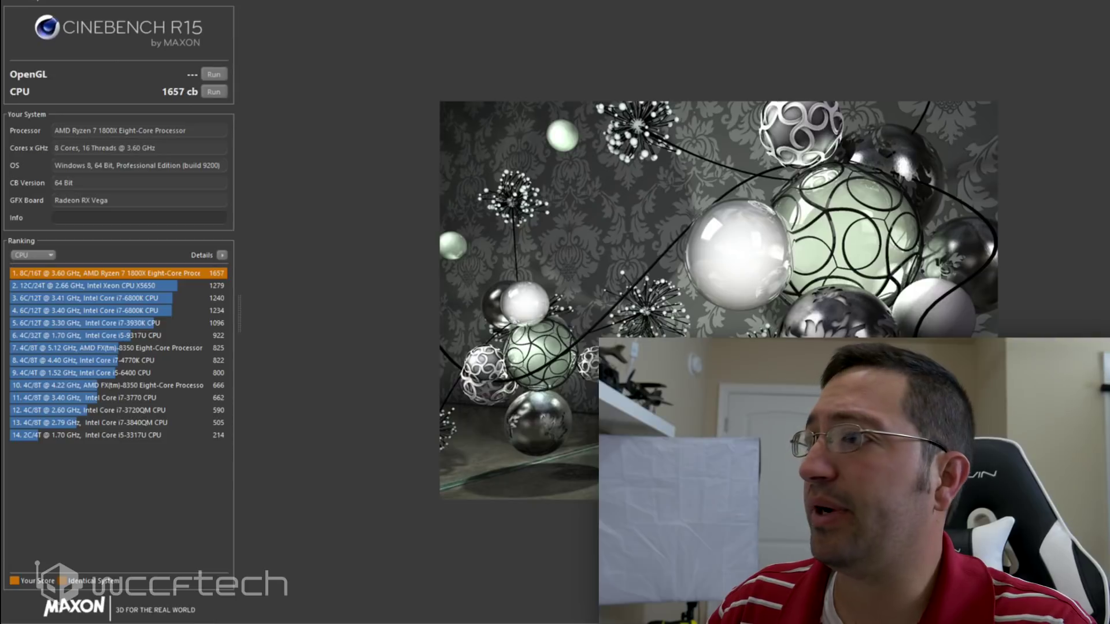
pyautogui.hotkey('alt', 'F4')
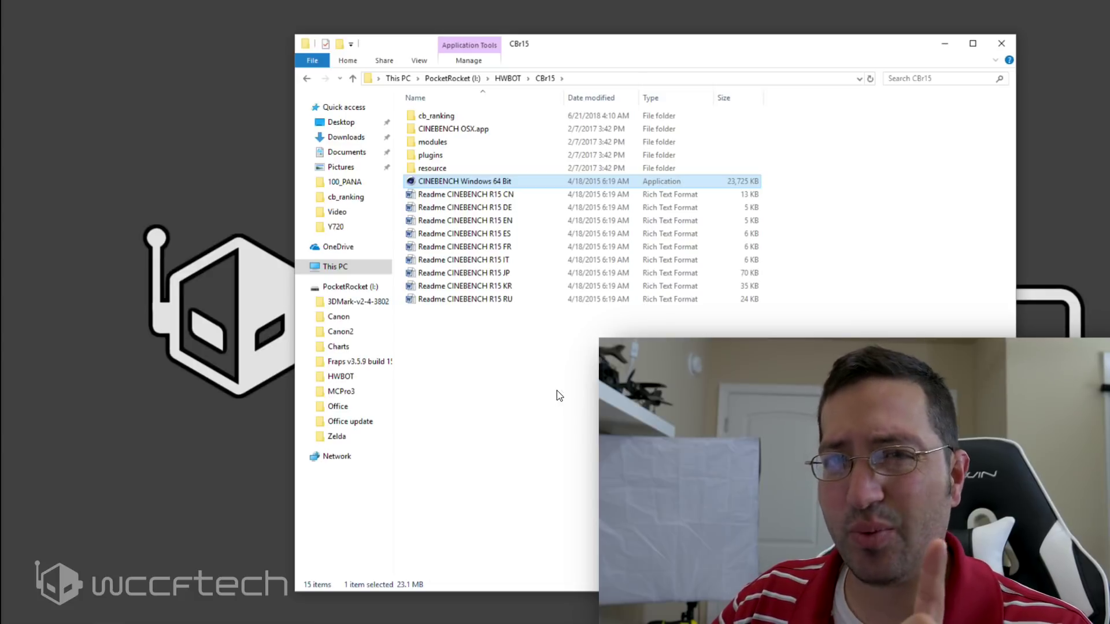
# In cb_ranking, widen the Name column and open the 8C_16T Ryzen 7 1800X result file in Notepad.
pyautogui.click(454, 119)
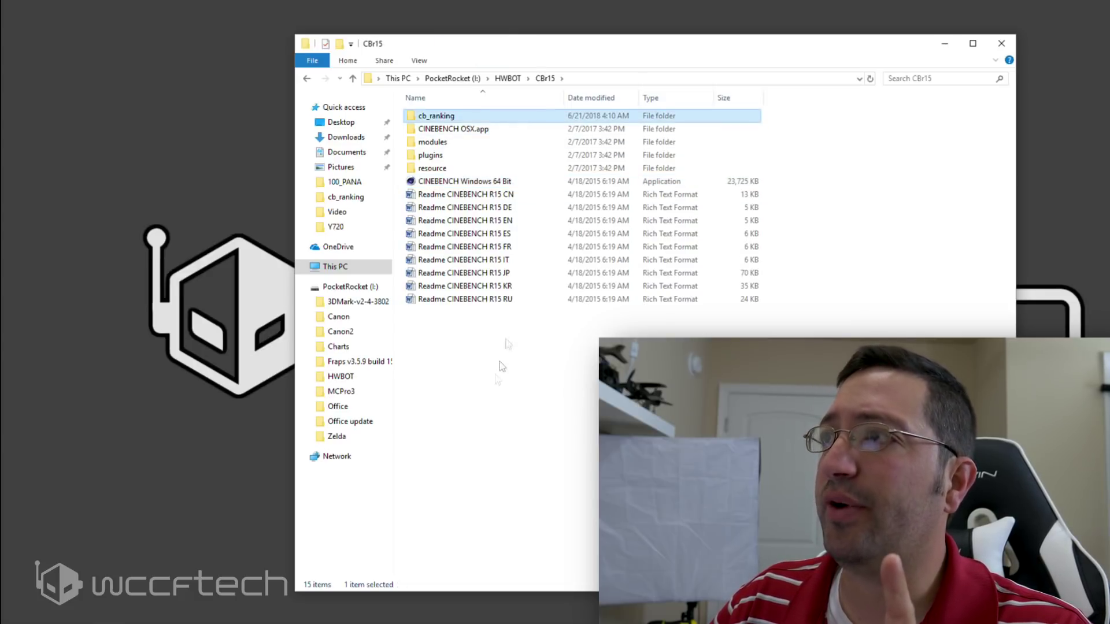
pyautogui.doubleClick(452, 118)
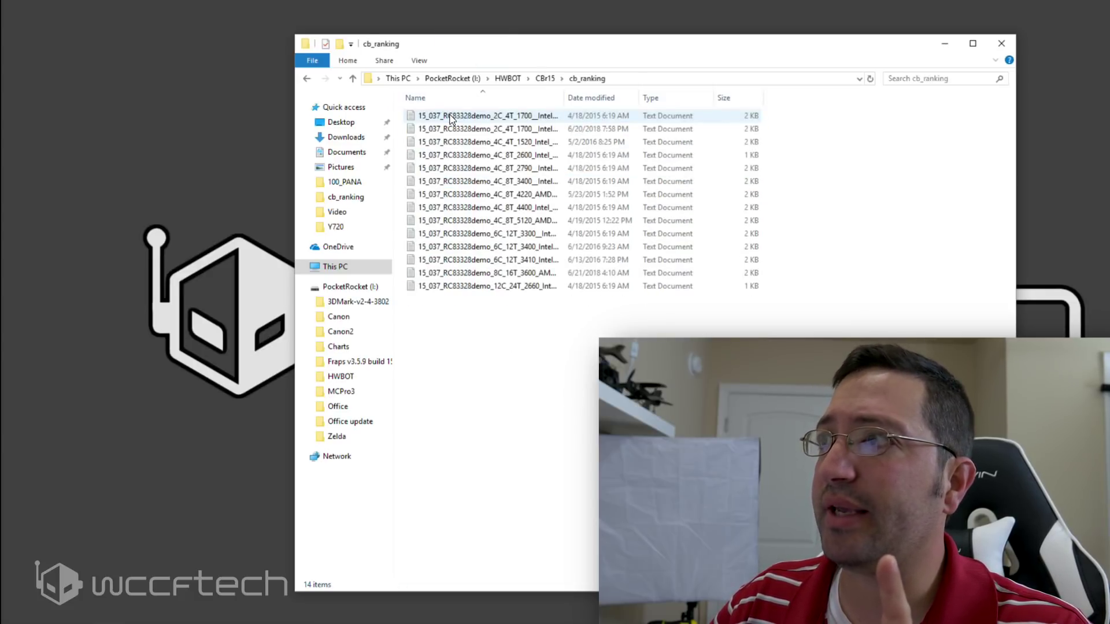
pyautogui.click(475, 274)
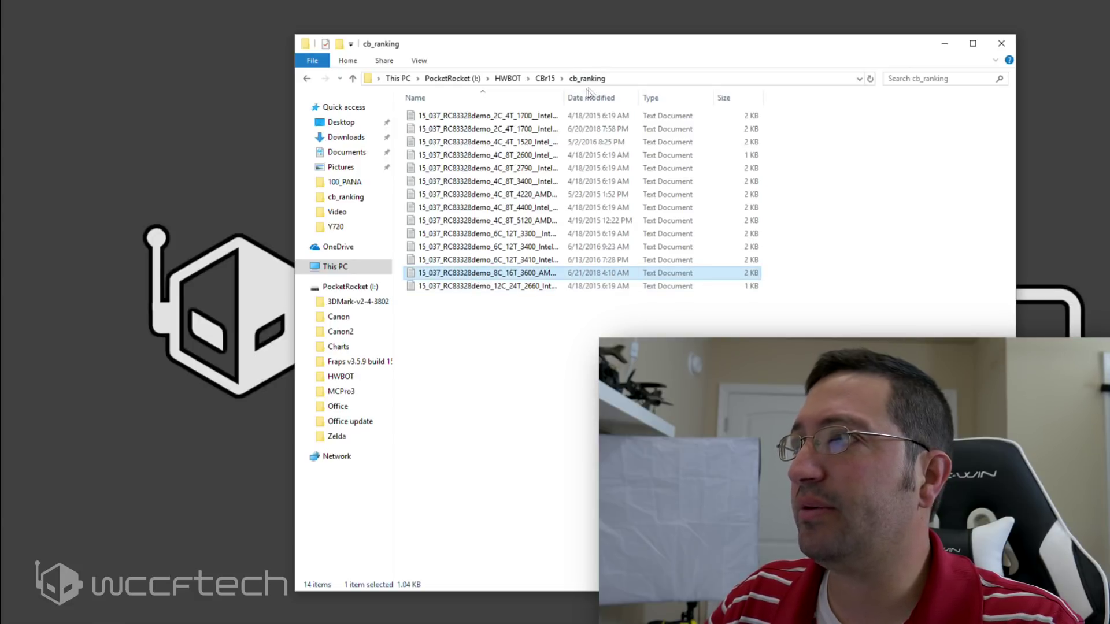
pyautogui.moveTo(564, 98); pyautogui.dragTo(733, 98)
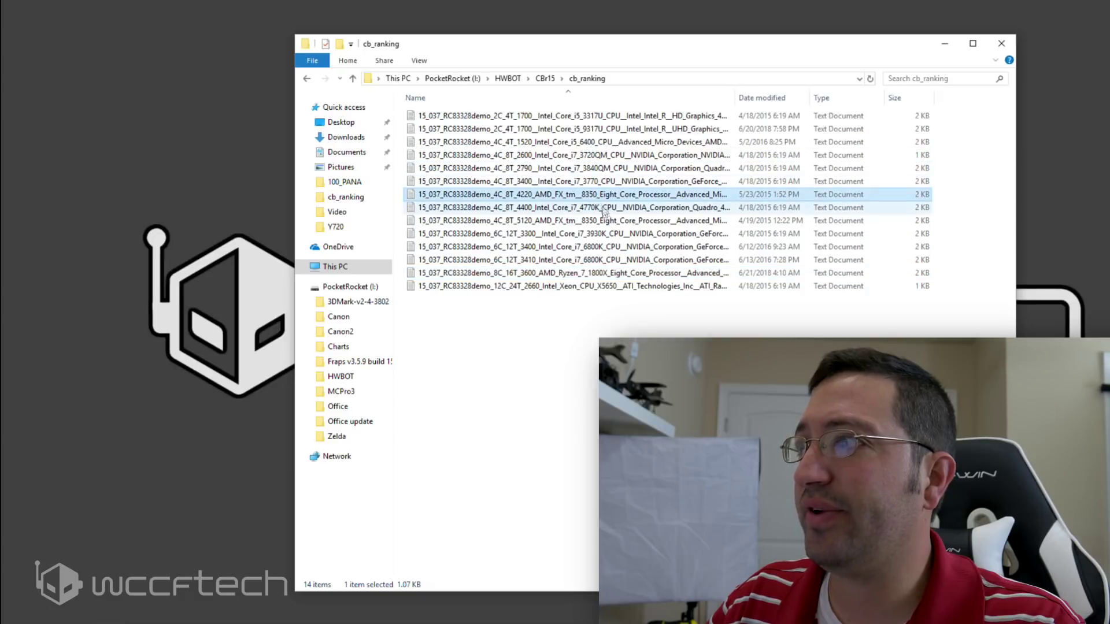
pyautogui.doubleClick(587, 274)
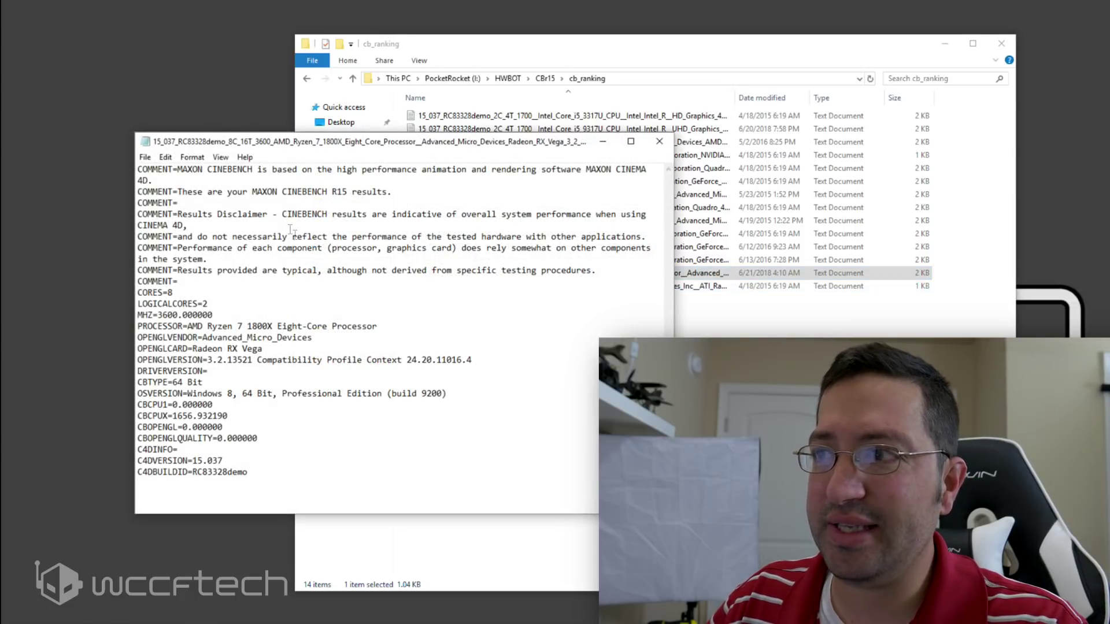
# Move the Notepad result file window to the right.
pyautogui.moveTo(417, 141); pyautogui.dragTo(583, 149)
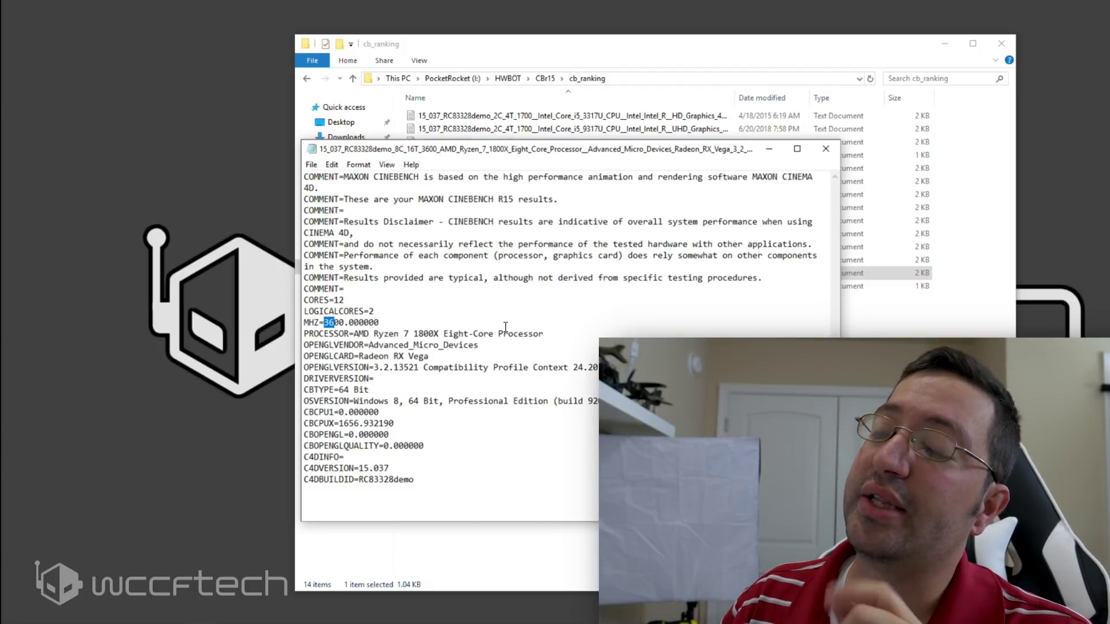
# Change MHZ to 4100.000000 and the CBCPUX score to 2218.932190.
pyautogui.write('41')
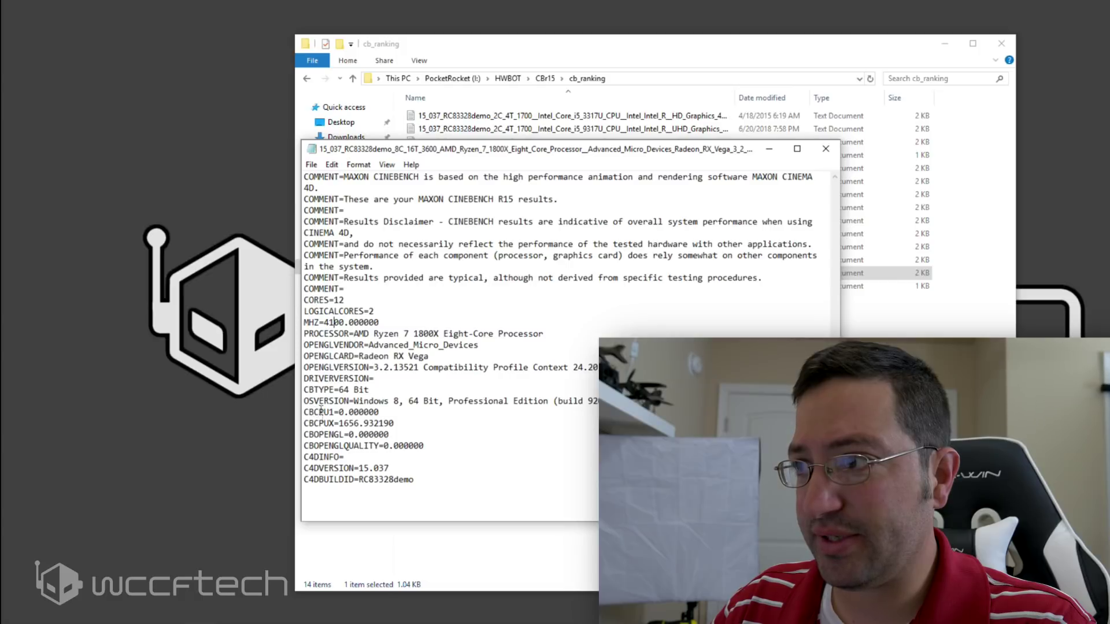
pyautogui.moveTo(306, 412); pyautogui.dragTo(352, 422)
pyautogui.click(385, 423)
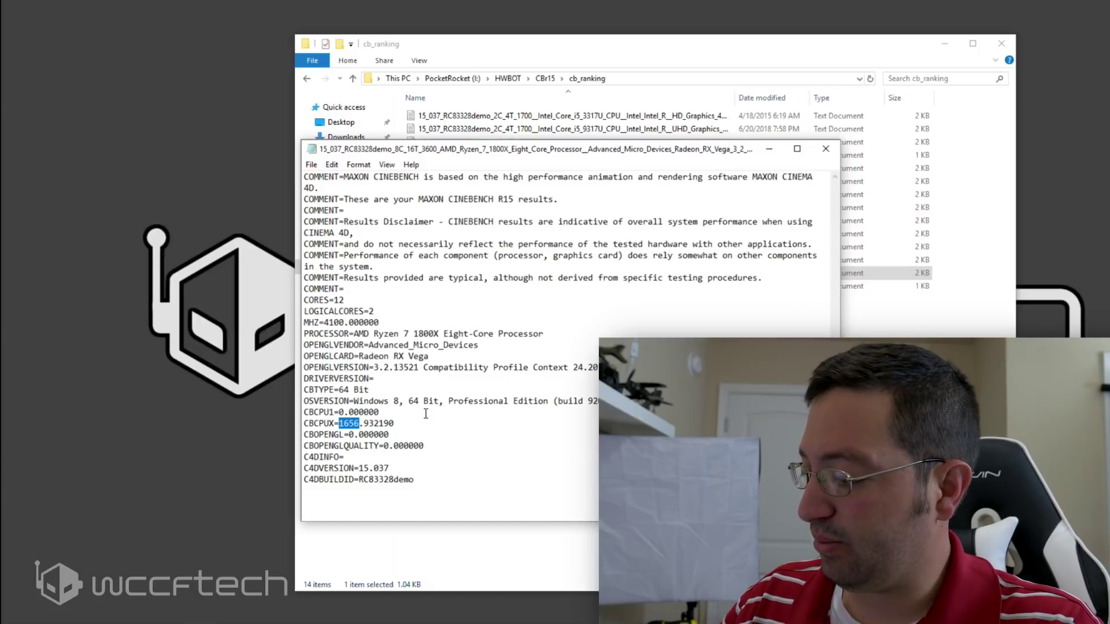
pyautogui.write('2218')
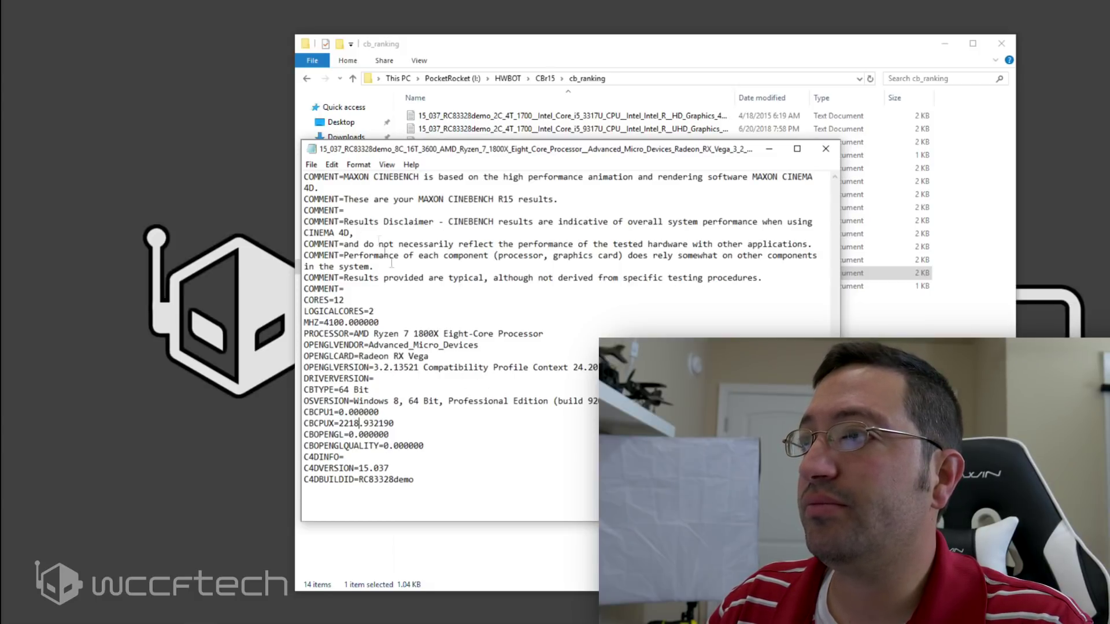
# Save and close the result file, returning to the CBr15 folder.
pyautogui.click(311, 165)
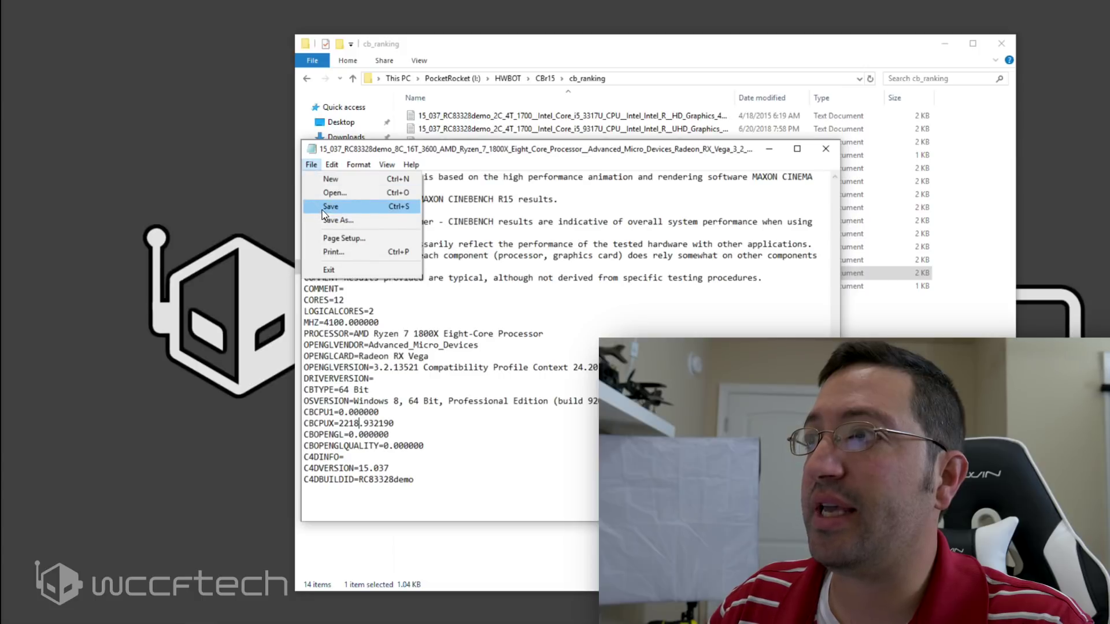
pyautogui.click(324, 207)
pyautogui.click(825, 149)
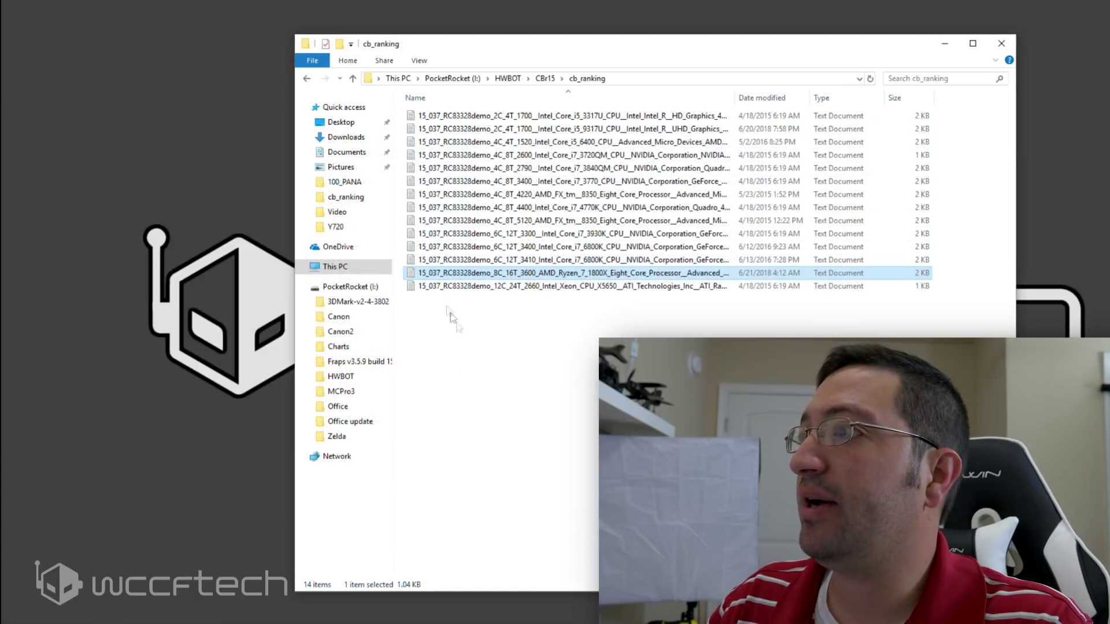
pyautogui.press('BackSpace')
# Relaunch Cinebench to inspect the faked 12C/24T 2219 entry, then reopen cb_ranking.
pyautogui.doubleClick(479, 182)
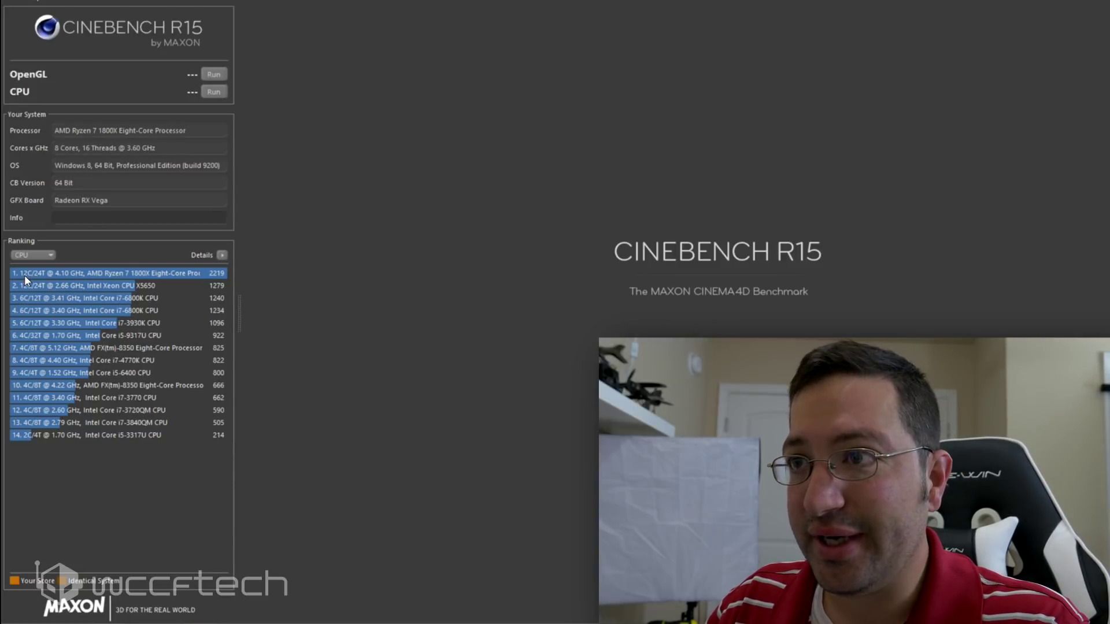
pyautogui.moveTo(26, 276)
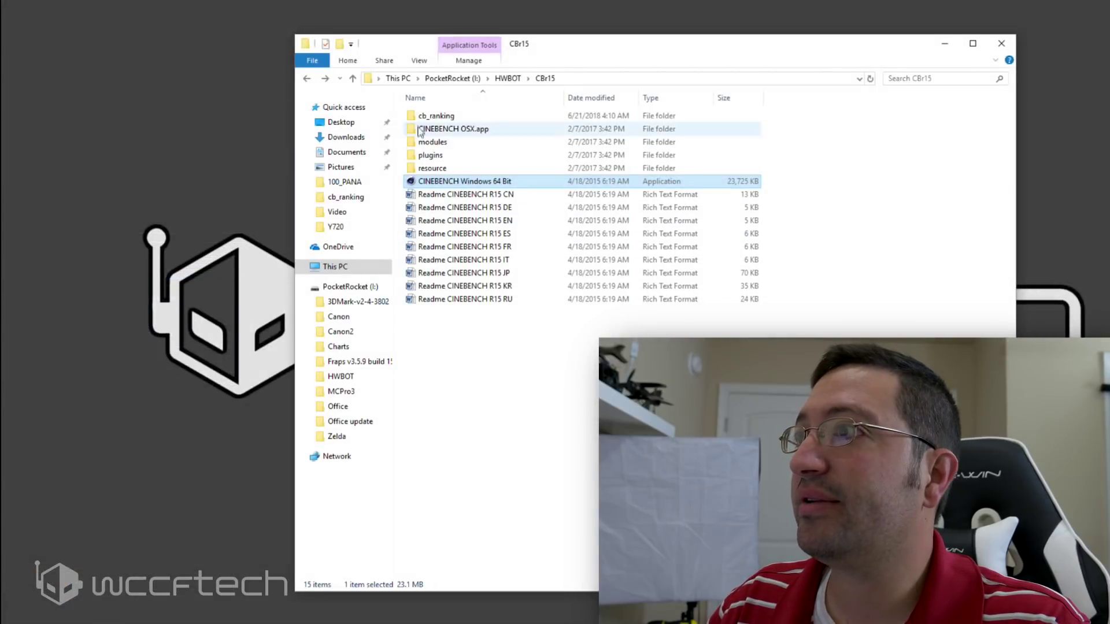
pyautogui.doubleClick(431, 115)
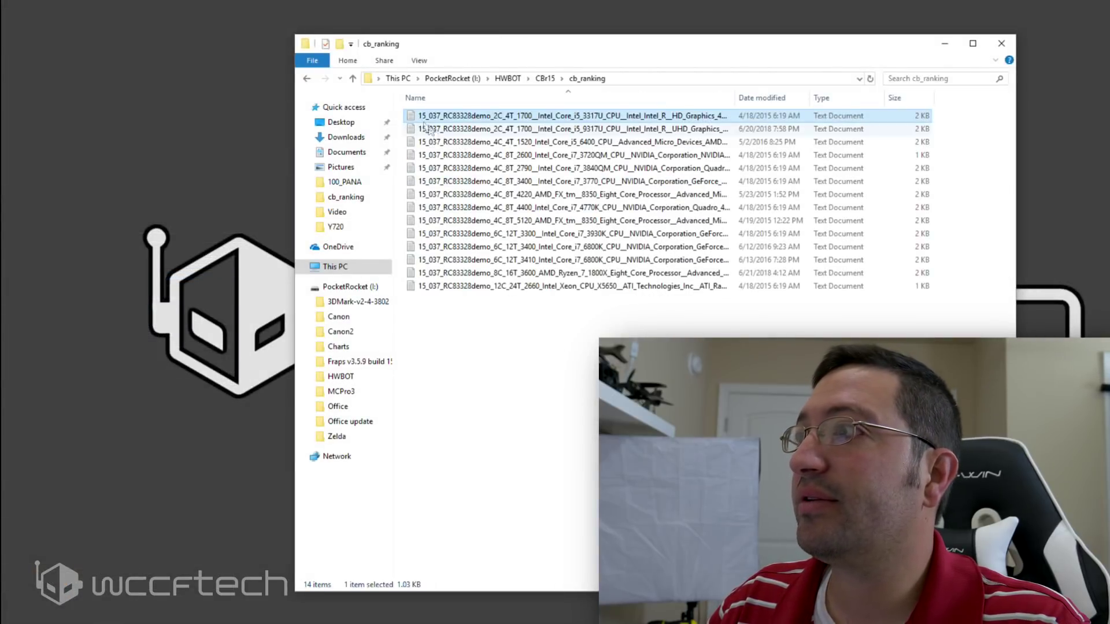
# Reopen the Ryzen result file and change the processor name to AMD Ryzen 7 3700X.
pyautogui.doubleClick(540, 272)
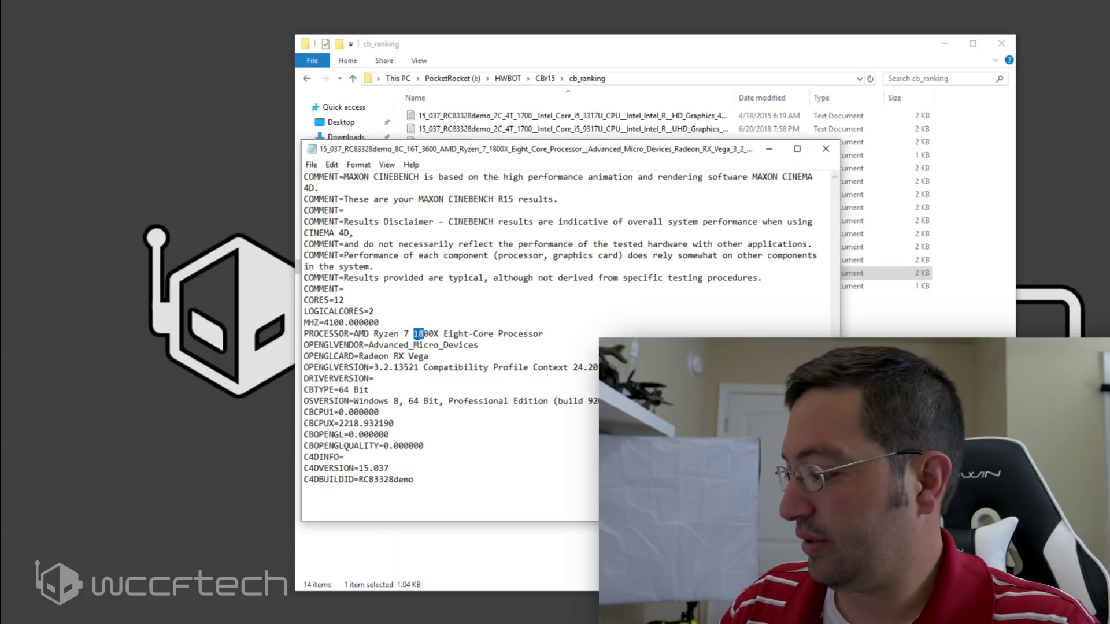
pyautogui.write('378')
pyautogui.press('BackSpace')
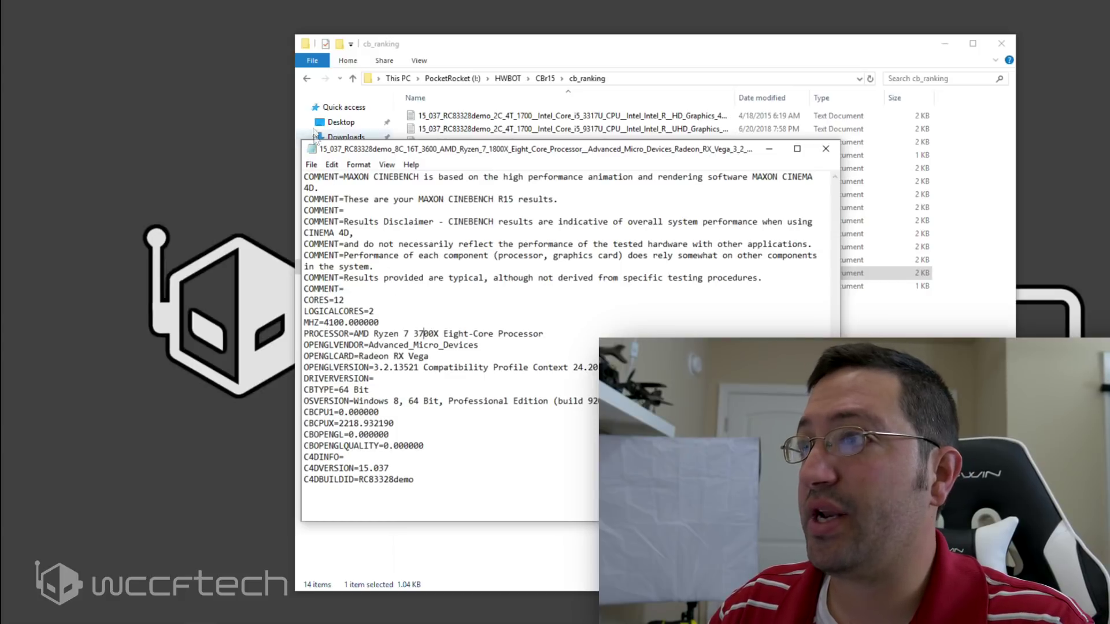
# Save and close the edited result file.
pyautogui.click(311, 168)
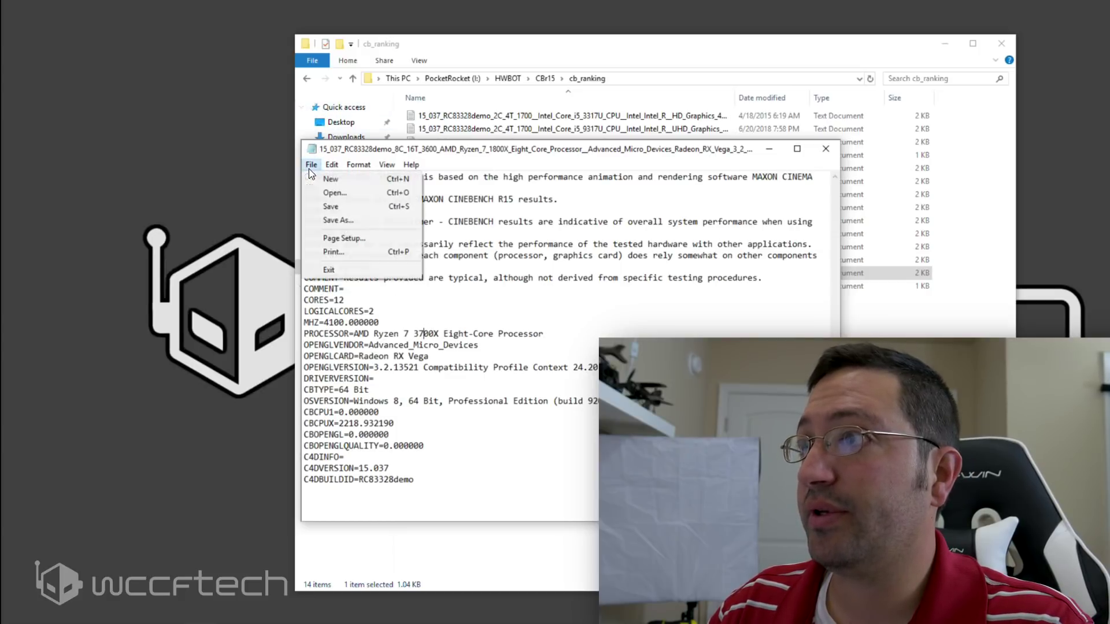
pyautogui.click(330, 206)
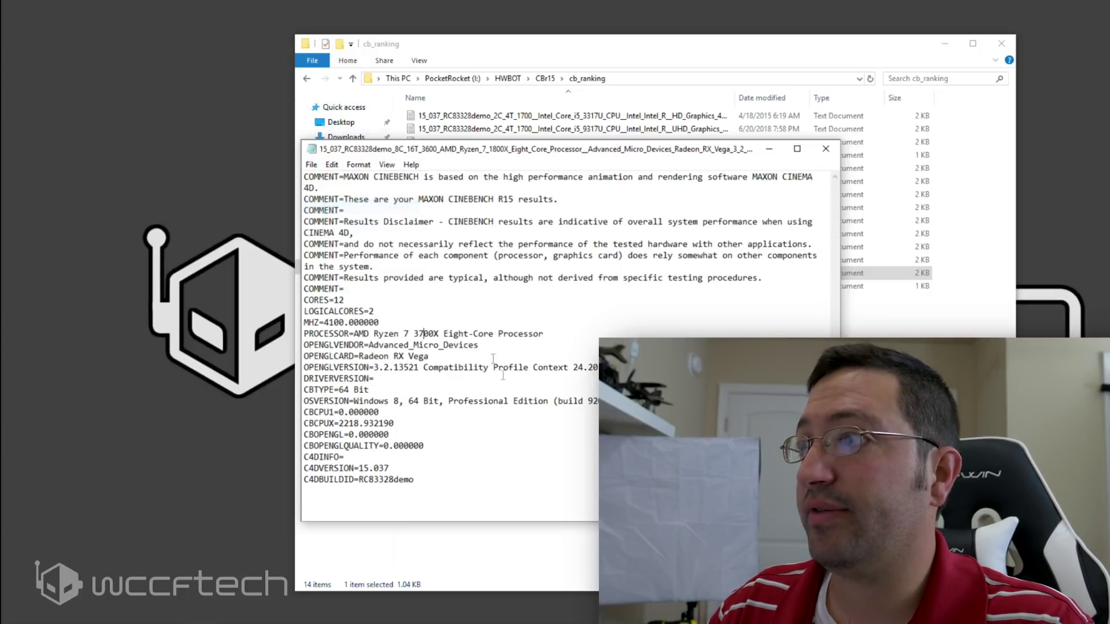
pyautogui.click(826, 149)
# Rename the Ryzen result file from 1800X to Ryzen_7_3700X.
pyautogui.click(605, 272)
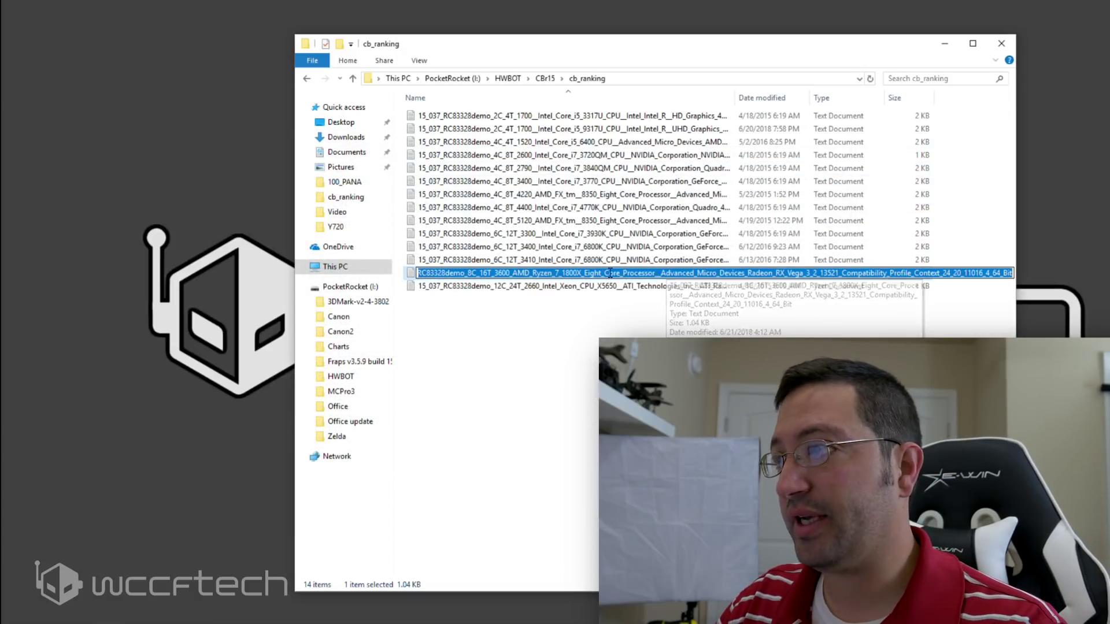
pyautogui.click(564, 274)
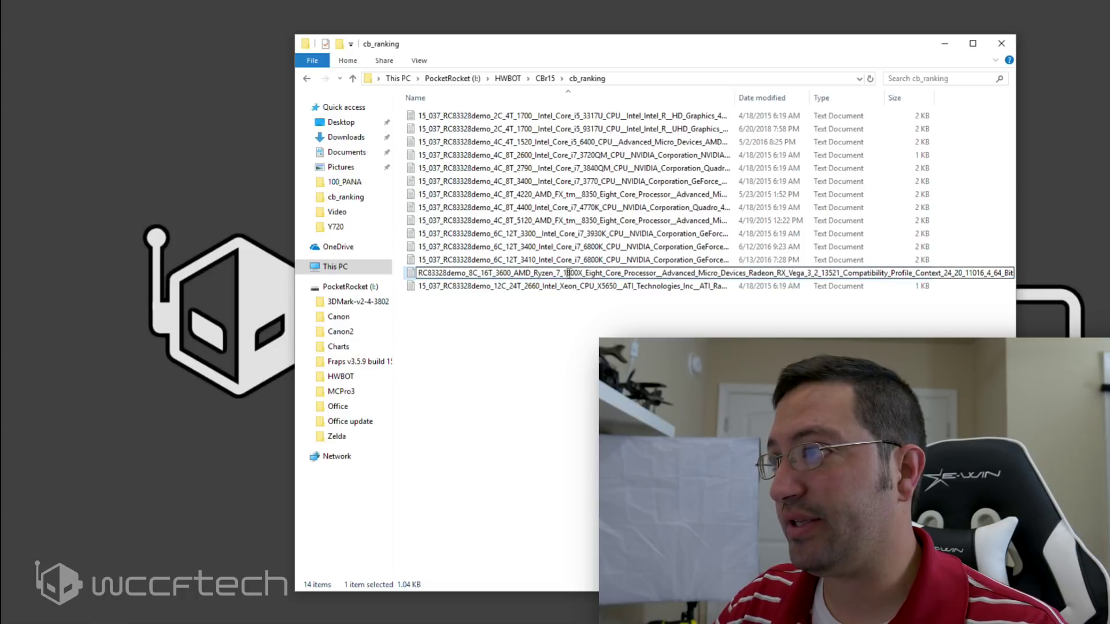
pyautogui.press('BackSpace')
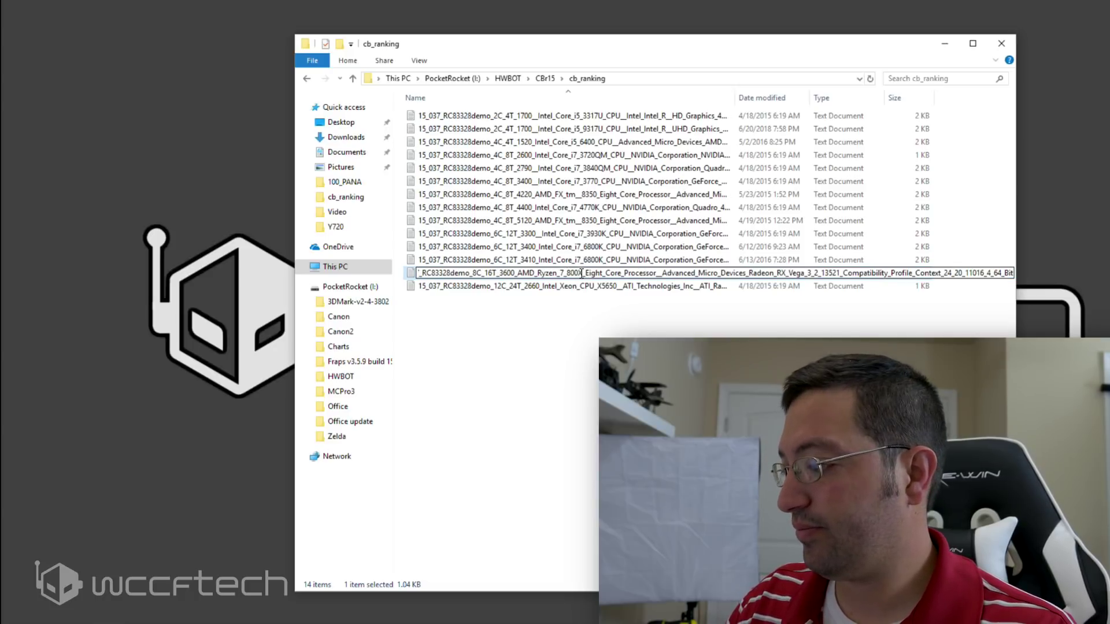
pyautogui.press('Delete')
pyautogui.write('37')
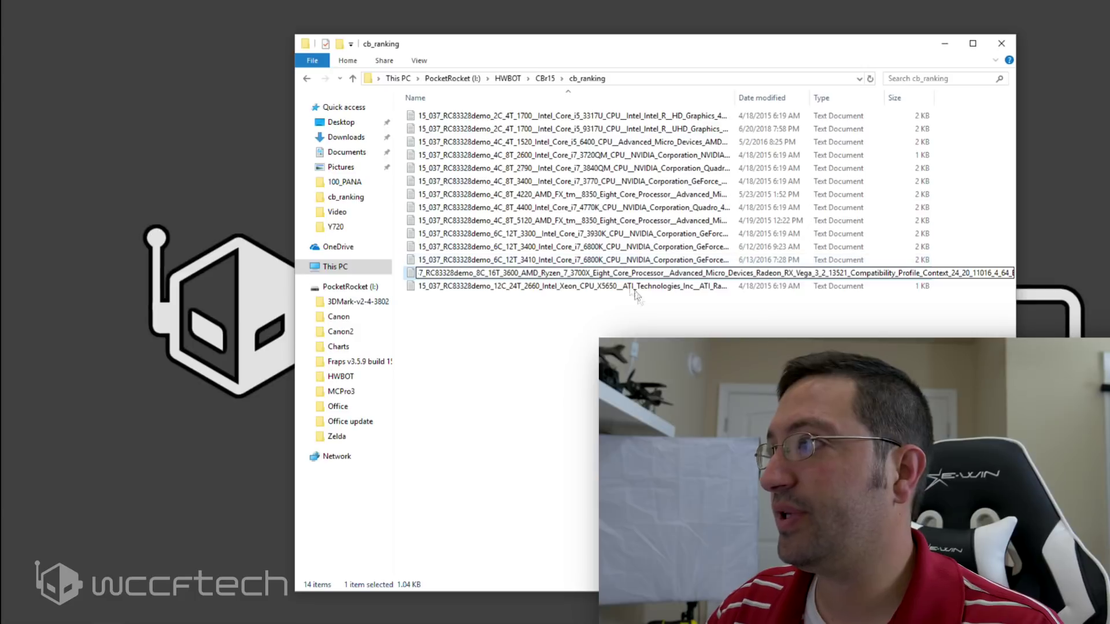
pyautogui.click(655, 323)
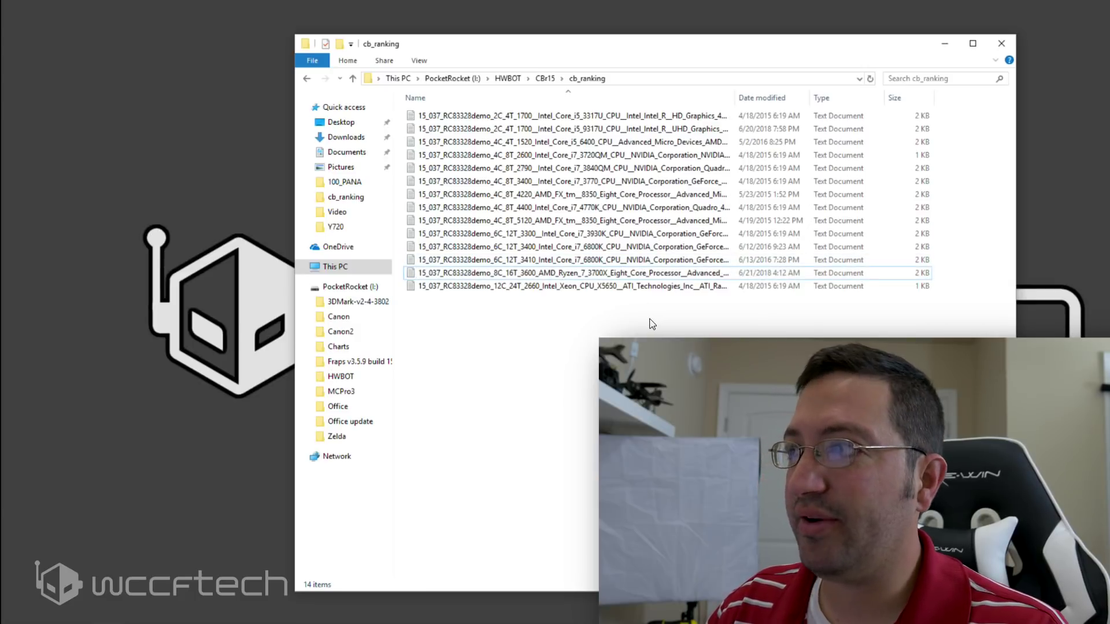
# Launch CINEBENCH Windows 64 Bit from the CBr15 folder.
pyautogui.click(353, 78)
pyautogui.click(480, 182)
pyautogui.press('Return')
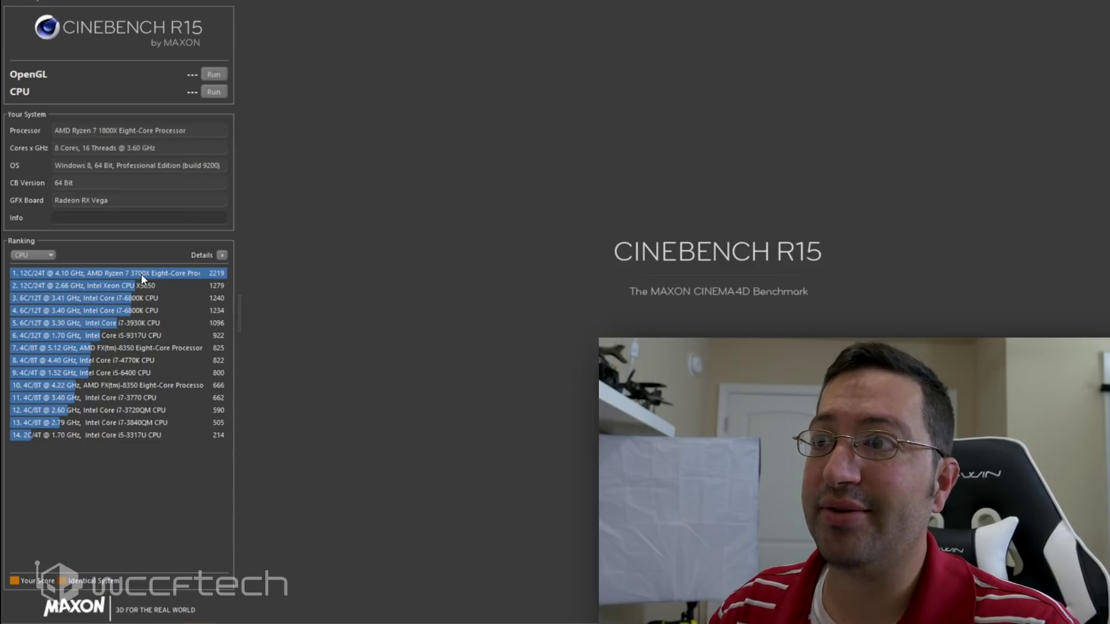
# Run the CPU benchmark for a 1655 cb score ranking second behind 2219, then bring up paint.net.
pyautogui.click(215, 92)
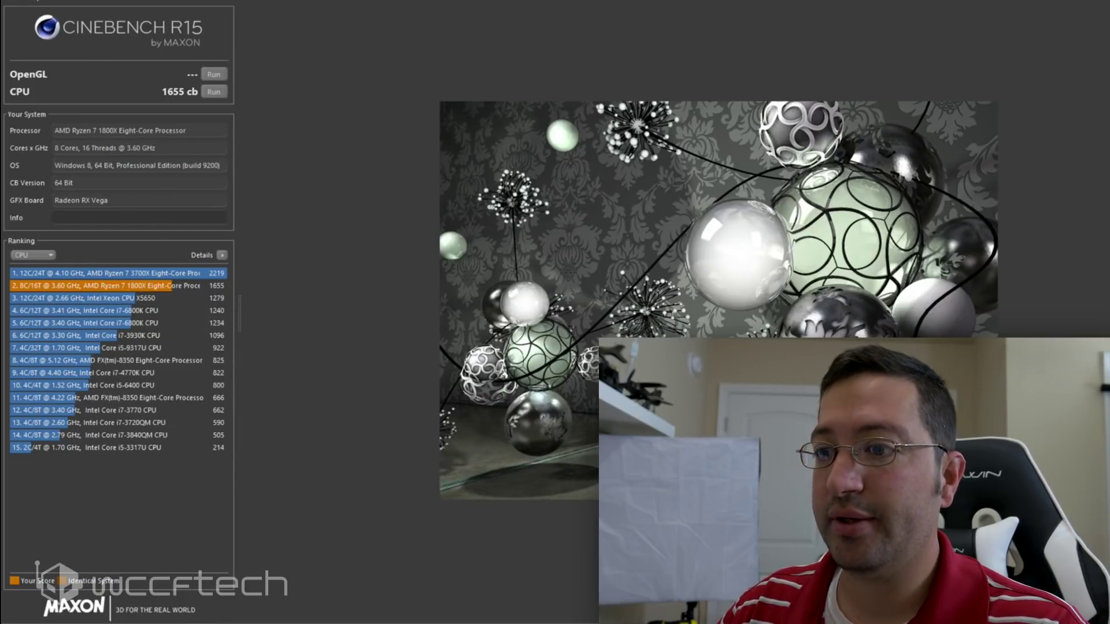
pyautogui.press('super')
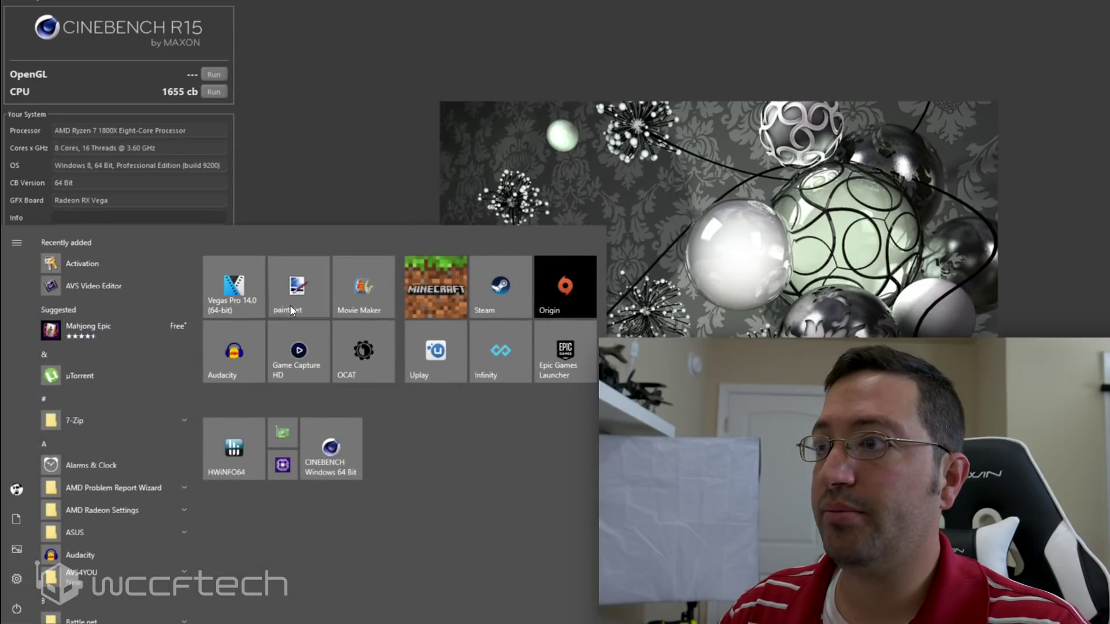
pyautogui.press('Escape')
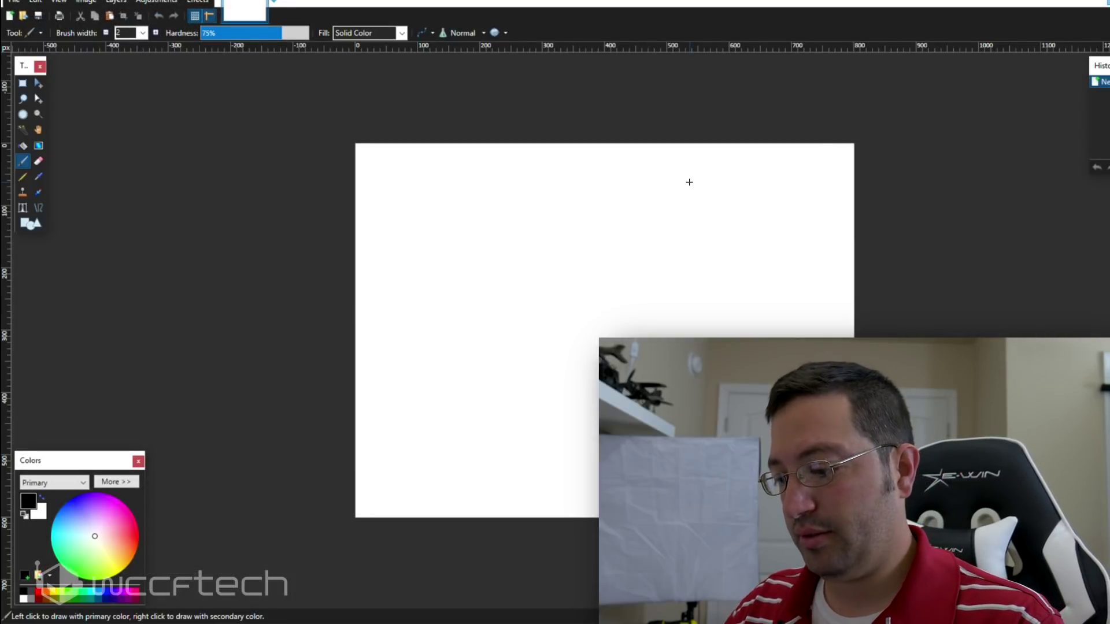
# Paste the Cinebench screenshot, expanding the canvas to fit it.
pyautogui.hotkey('ctrl', 'v')
pyautogui.click(508, 343)
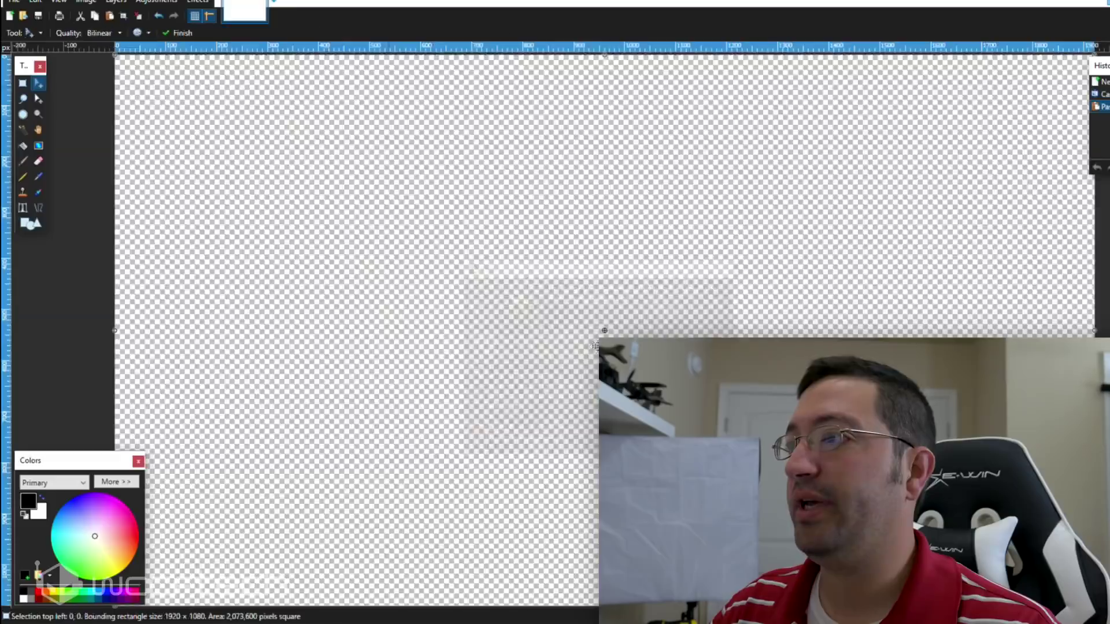
pyautogui.keyDown('ctrl'); pyautogui.scroll(3, 172, 308); pyautogui.keyUp('ctrl')
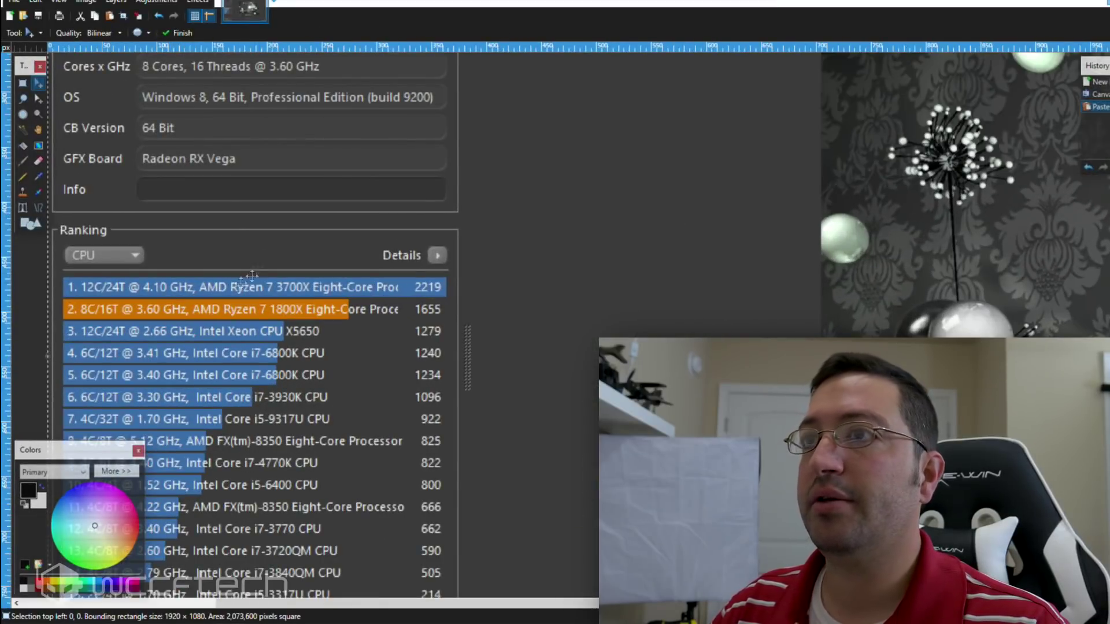
# Pixelate the second ranking row holding the real 1800X score with Pixelate+.
pyautogui.click(23, 83)
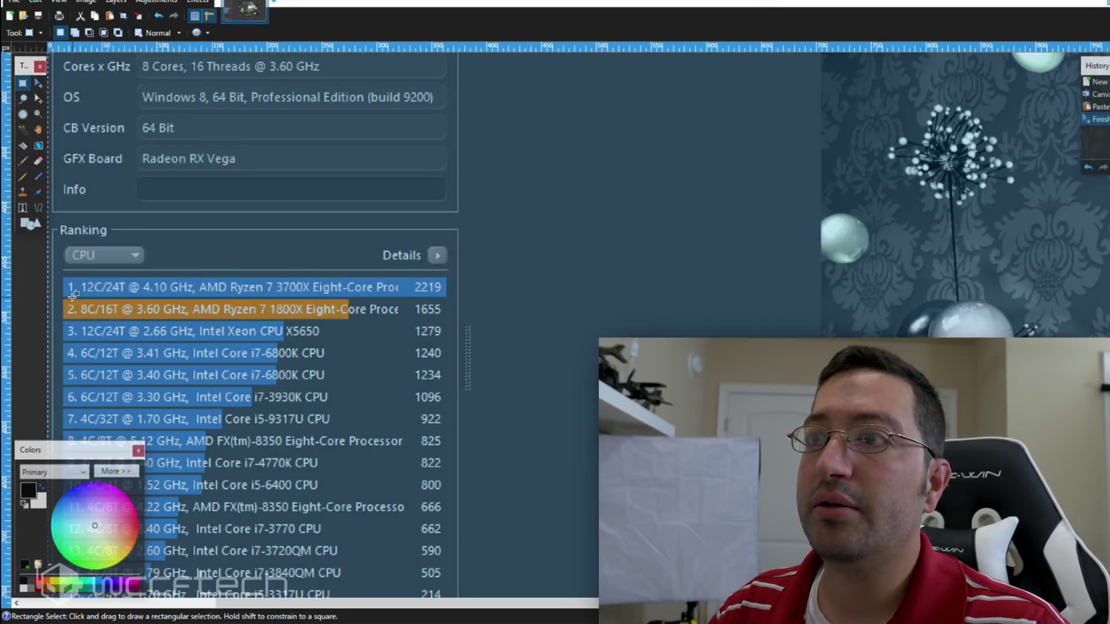
pyautogui.moveTo(62, 297); pyautogui.dragTo(447, 319)
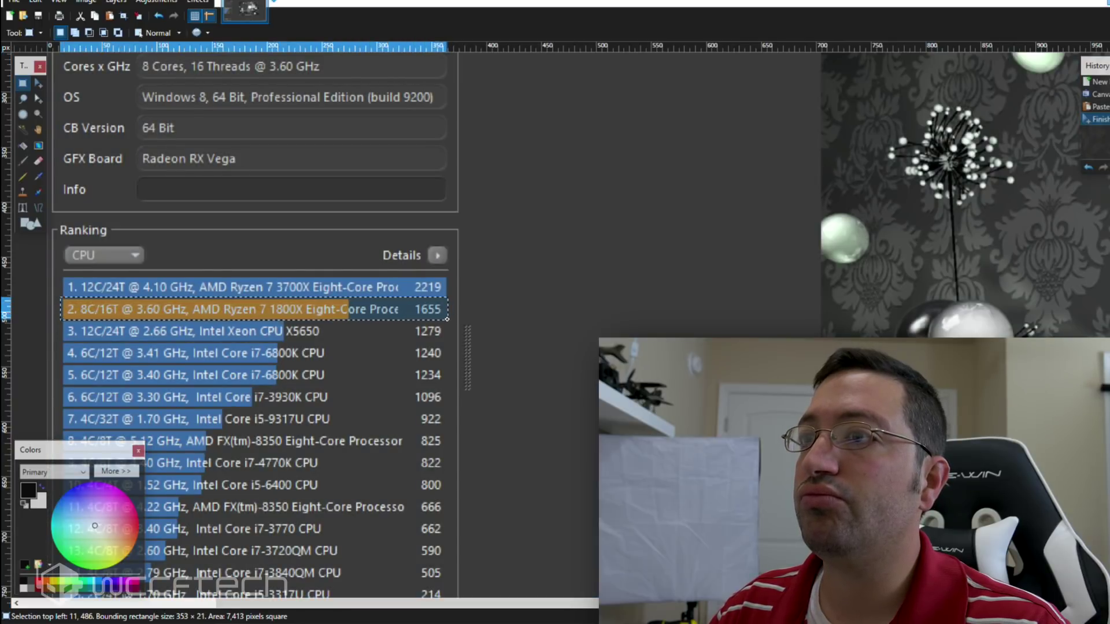
pyautogui.click(197, 2)
pyautogui.moveTo(254, 61)
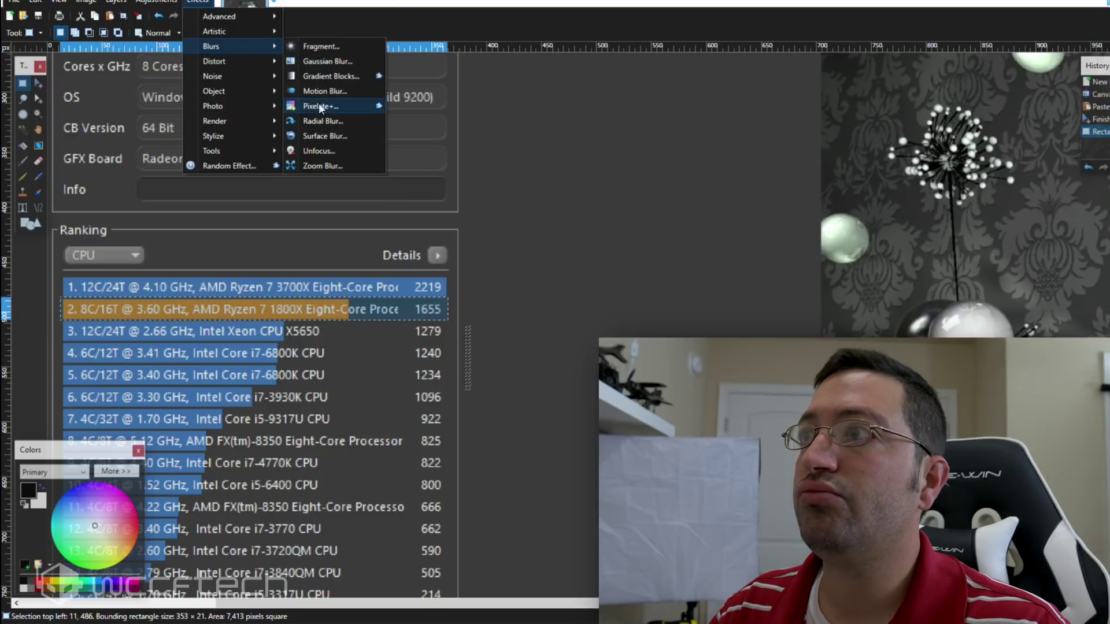
pyautogui.click(320, 107)
pyautogui.moveTo(501, 251); pyautogui.dragTo(509, 250)
pyautogui.press('Return')
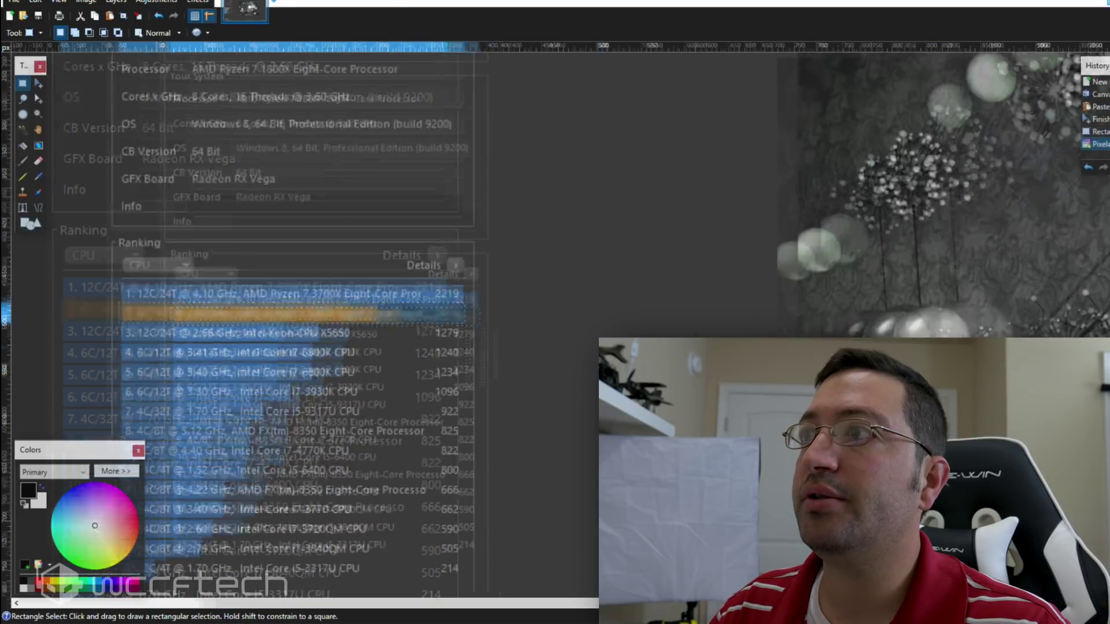
# Select the Processor field's text for pixelation.
pyautogui.hotkey('ctrl', '-')
pyautogui.moveTo(273, 120); pyautogui.dragTo(488, 134)
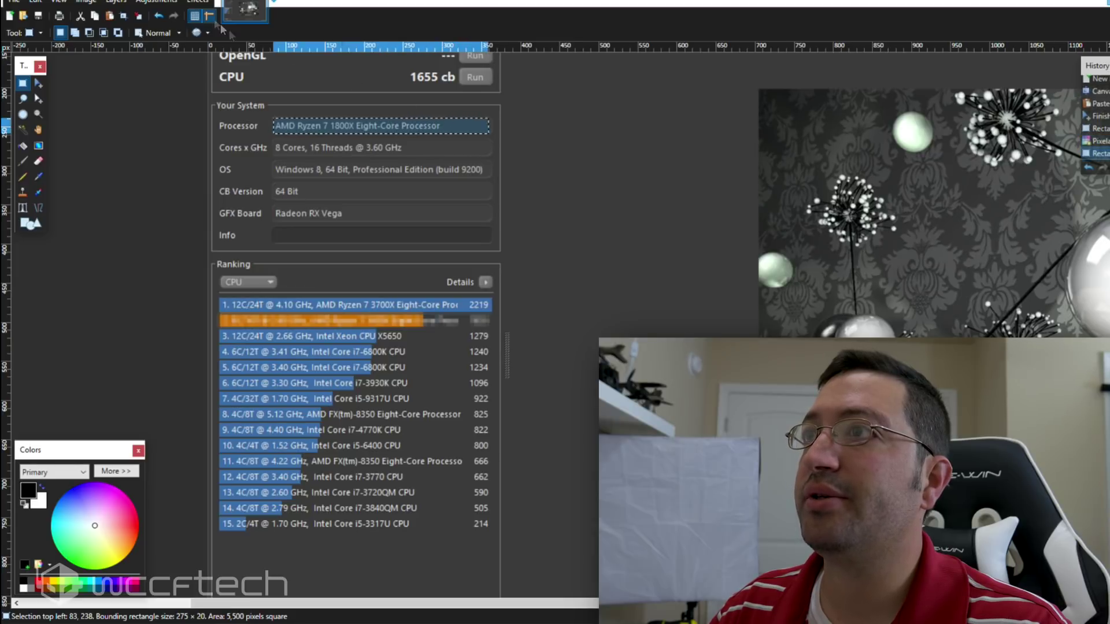
pyautogui.click(197, 2)
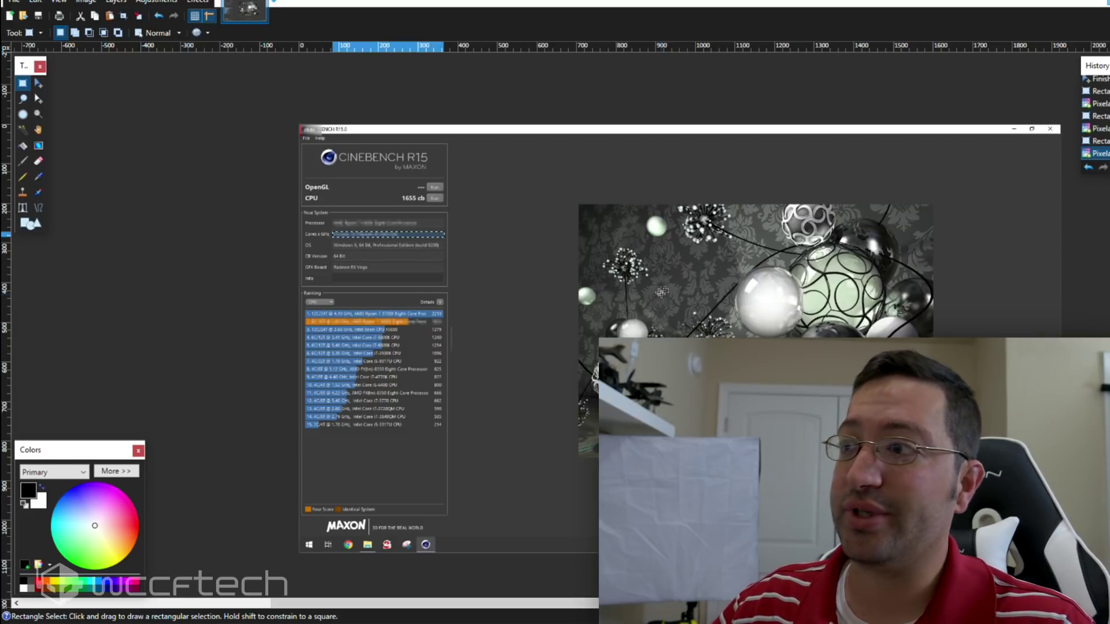
pyautogui.scroll(2, 431, 322)
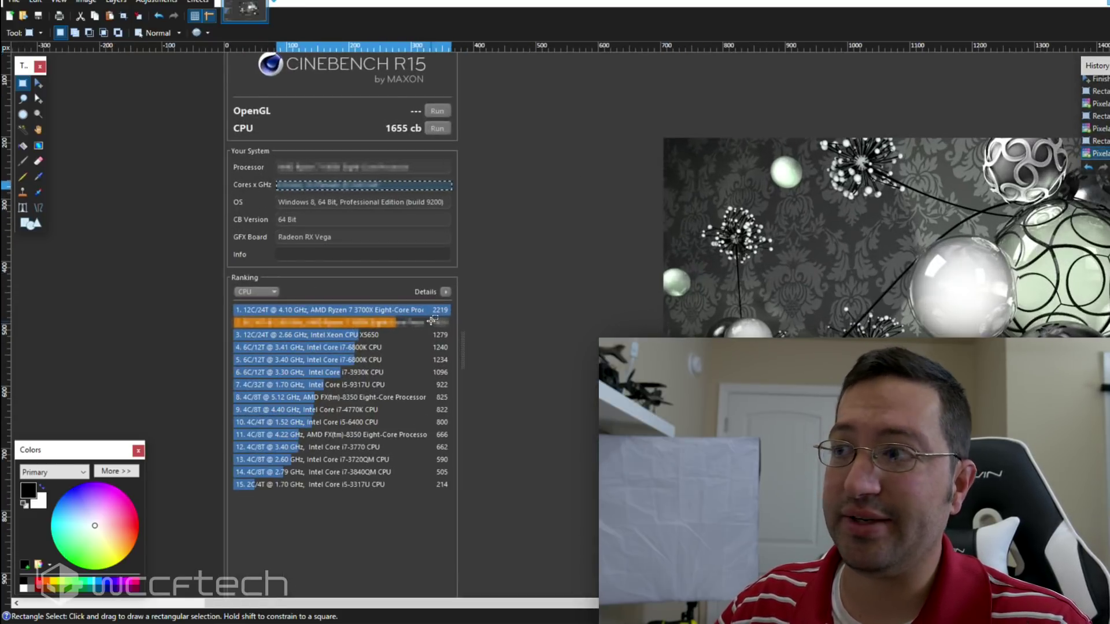